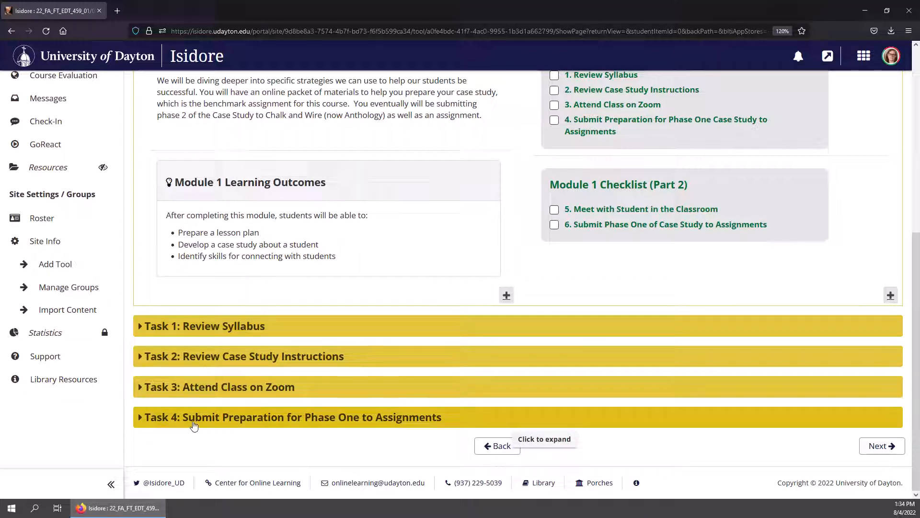
# Expand the Task 4 section of Module 1 to look at its contents.
pyautogui.click(788, 419)
pyautogui.scroll(-2, 815, 422)
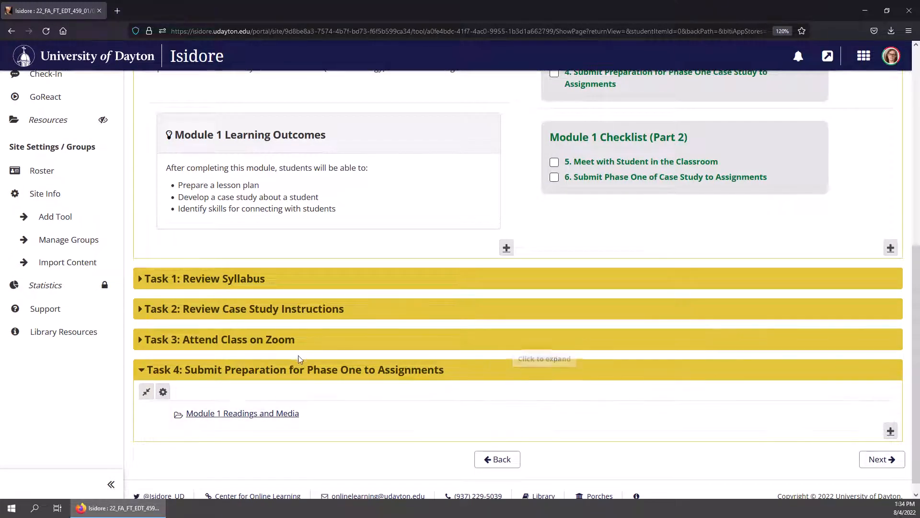
pyautogui.scroll(7, 315, 192)
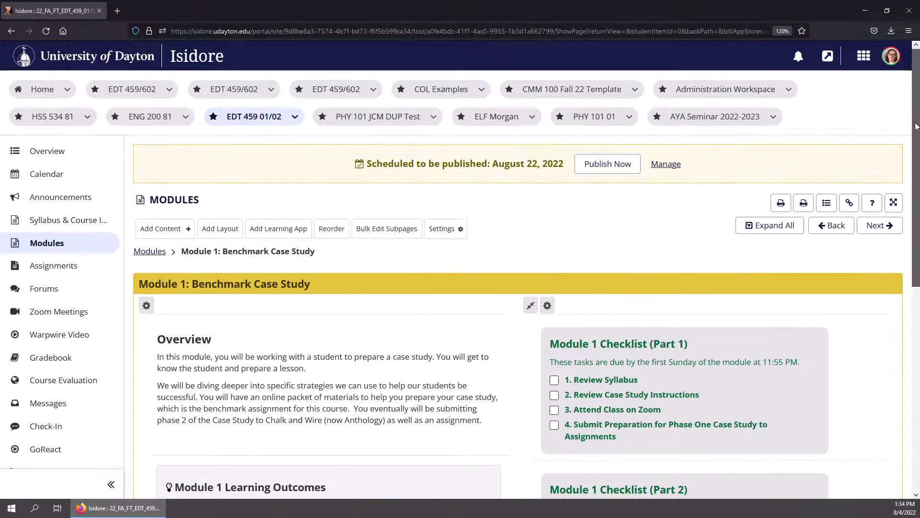
# Start a new section layout titled "Task 5: Go into your classroom and meet with student".
pyautogui.click(220, 228)
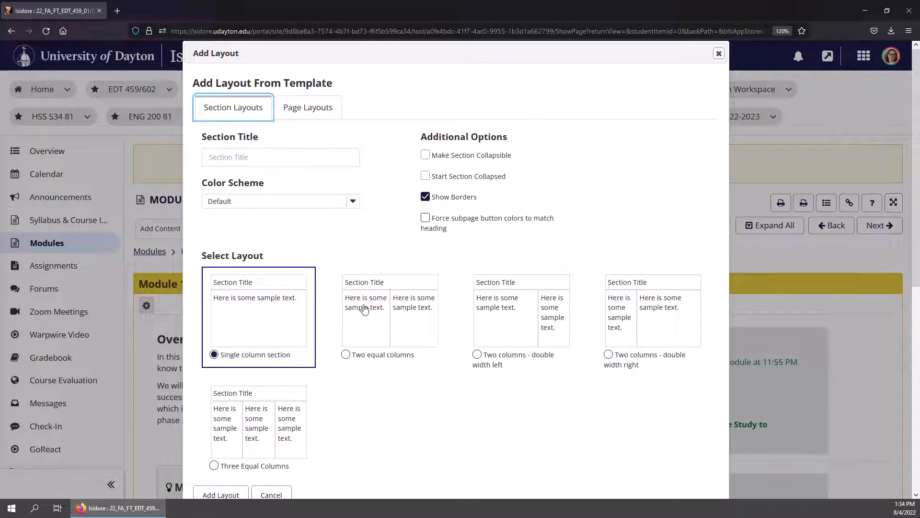
pyautogui.click(288, 160)
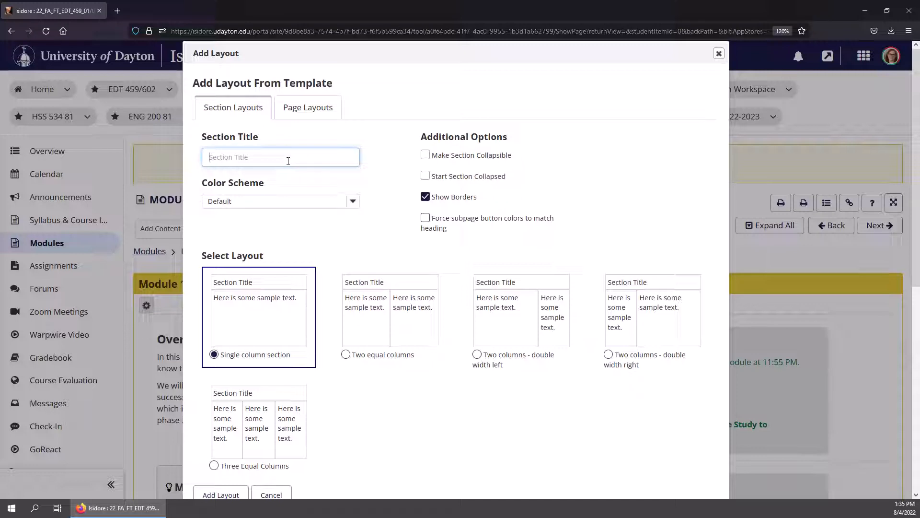
pyautogui.write('Task')
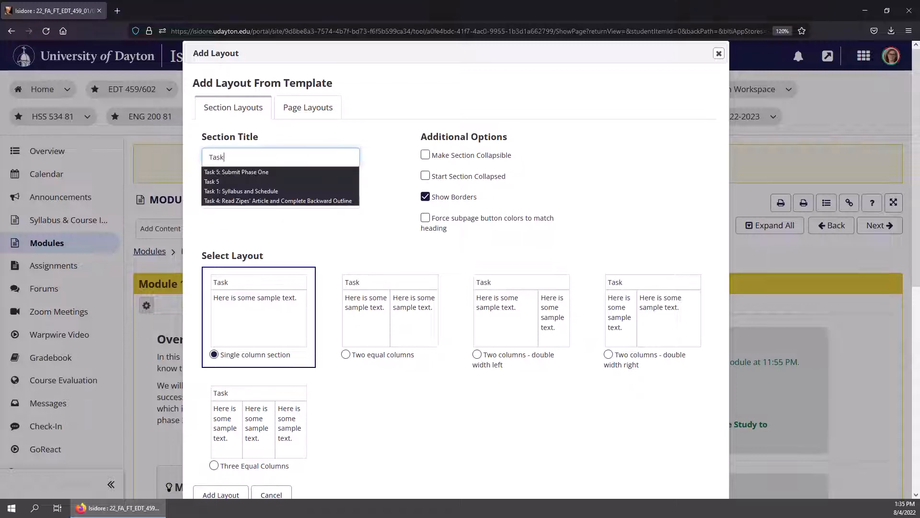
pyautogui.write(' 5:')
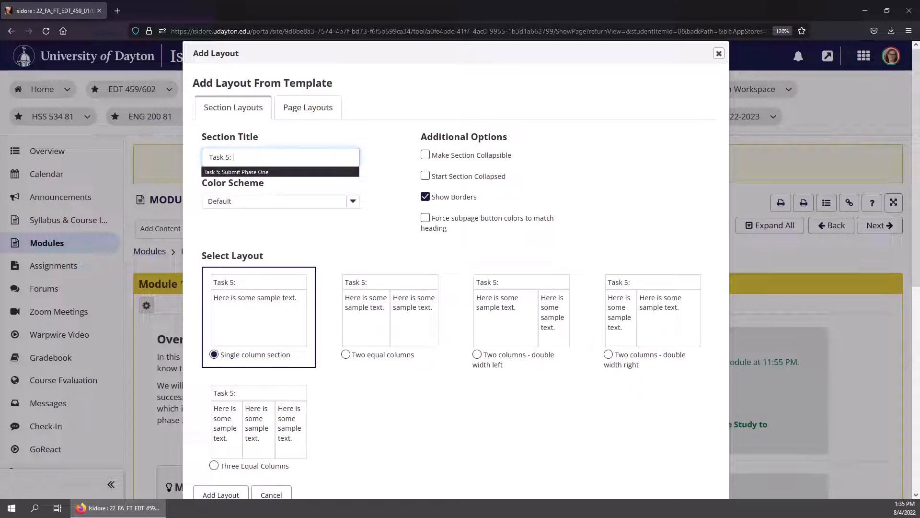
pyautogui.write(' Go into')
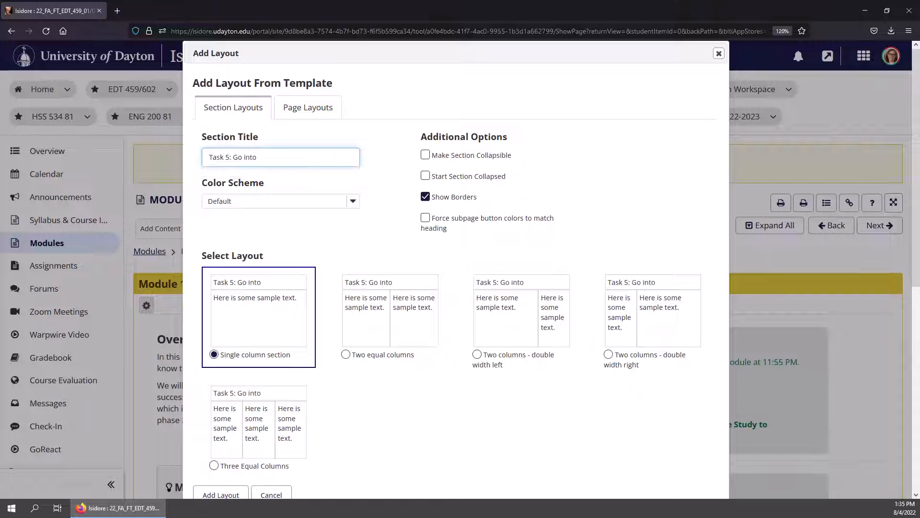
pyautogui.write(' your classroom a')
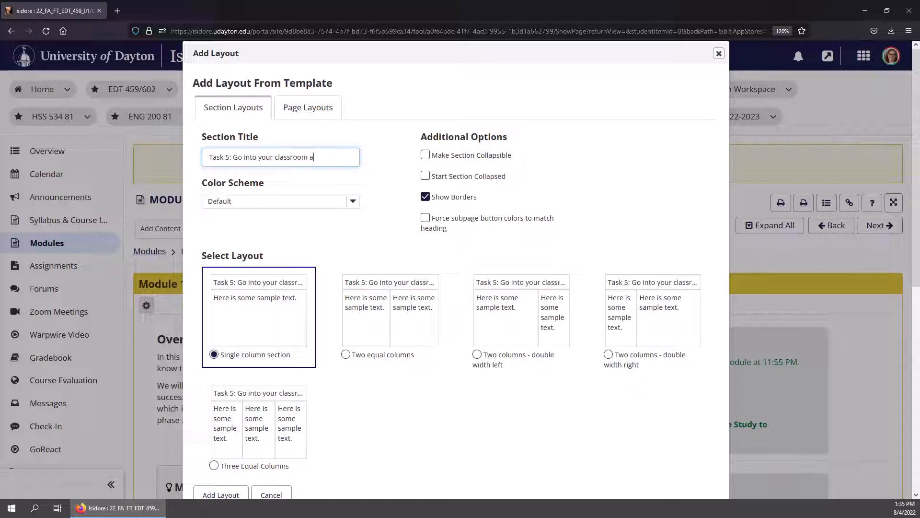
pyautogui.write('nd meet with student')
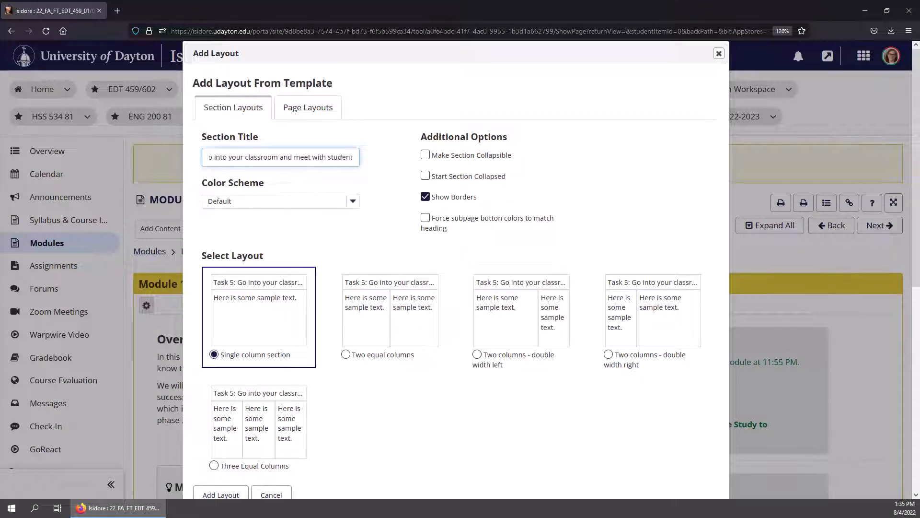
# Give the new section the Gold color scheme, turn off its borders, and make it collapsible and initially collapsed.
pyautogui.click(354, 201)
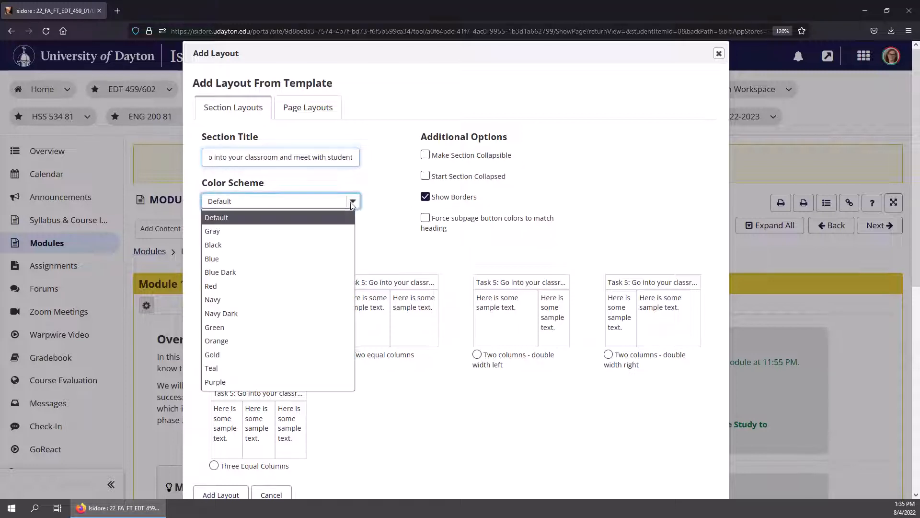
pyautogui.click(225, 355)
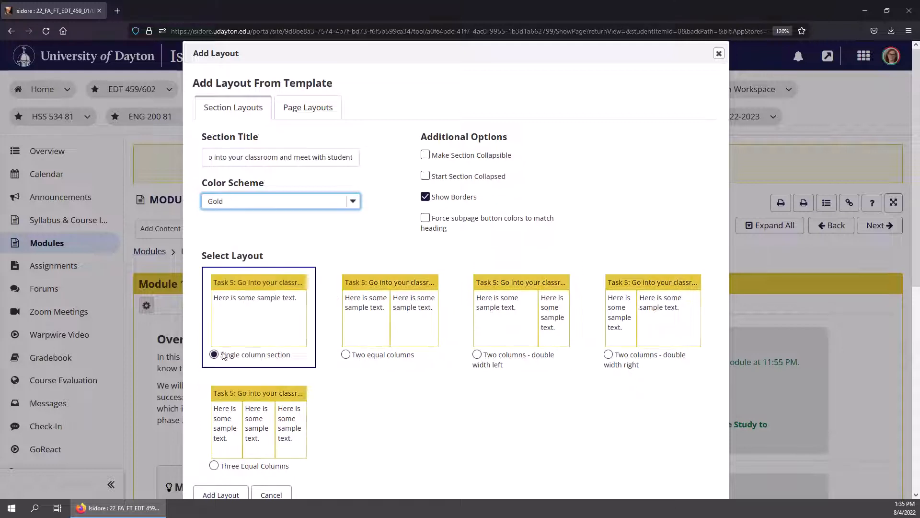
pyautogui.click(425, 196)
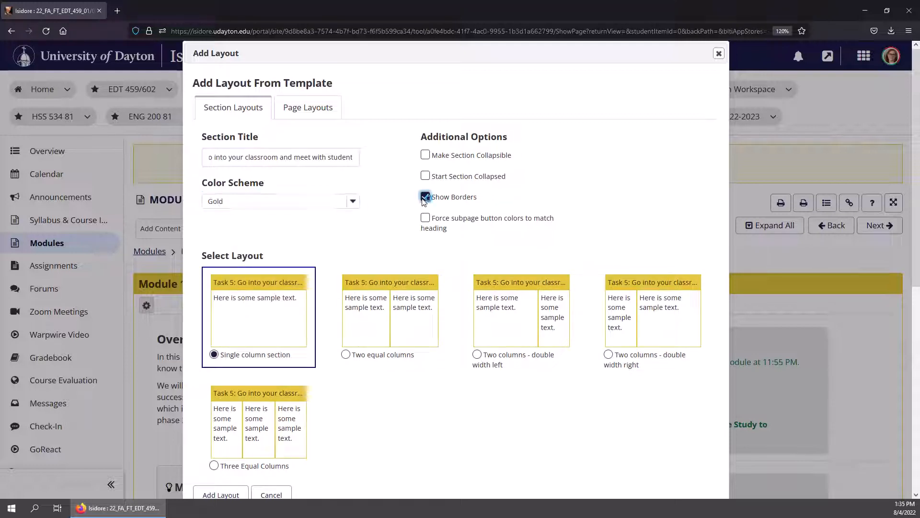
pyautogui.click(426, 176)
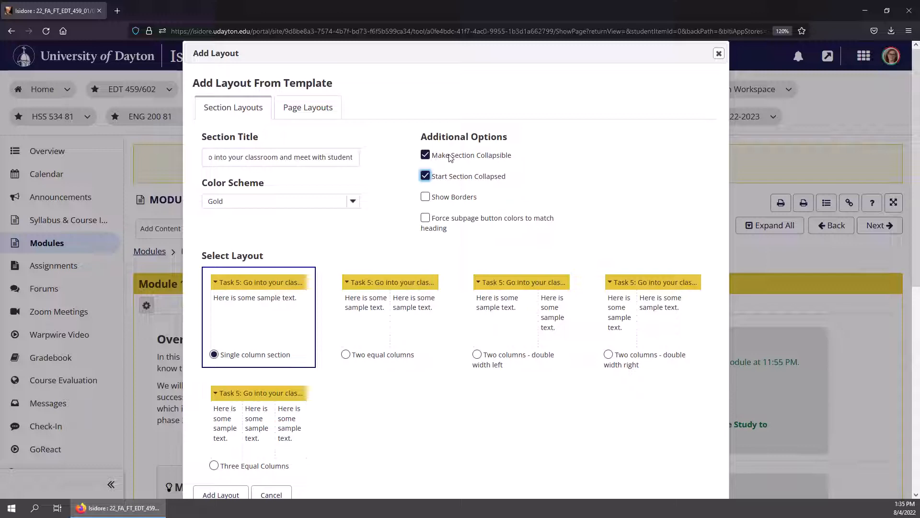
# Choose the "Two columns - double width left" layout for the section and add it to the page.
pyautogui.scroll(-3, 456, 178)
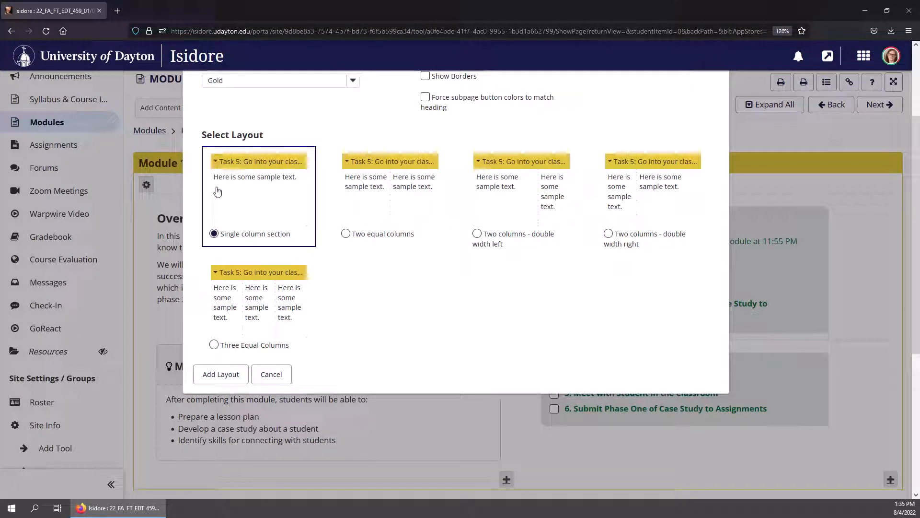
pyautogui.click(377, 224)
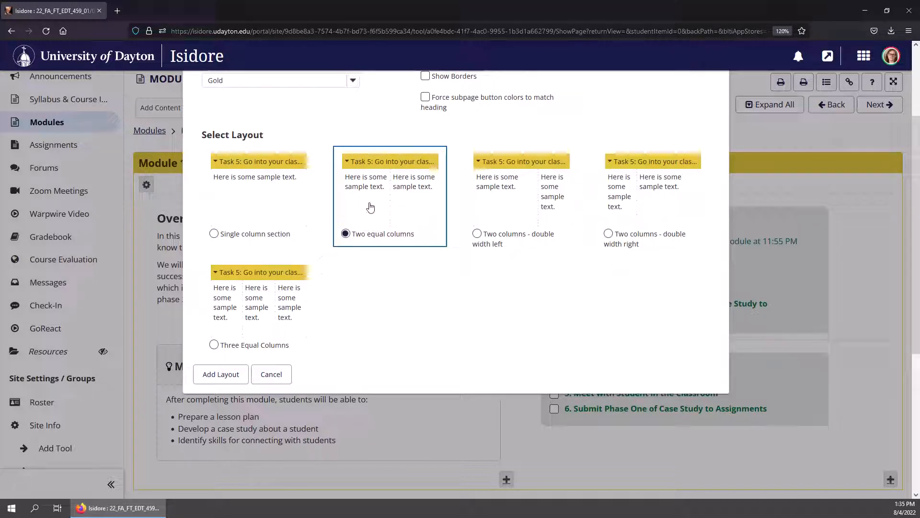
pyautogui.click(522, 206)
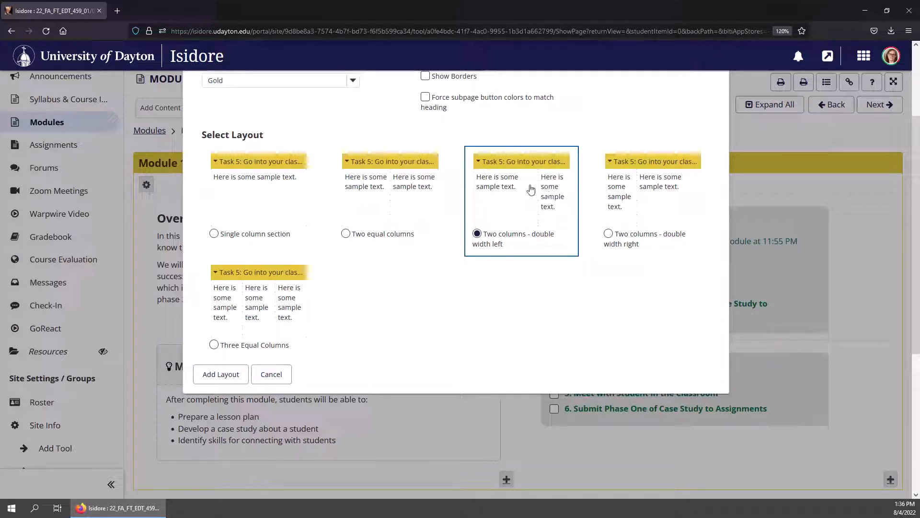
pyautogui.click(213, 369)
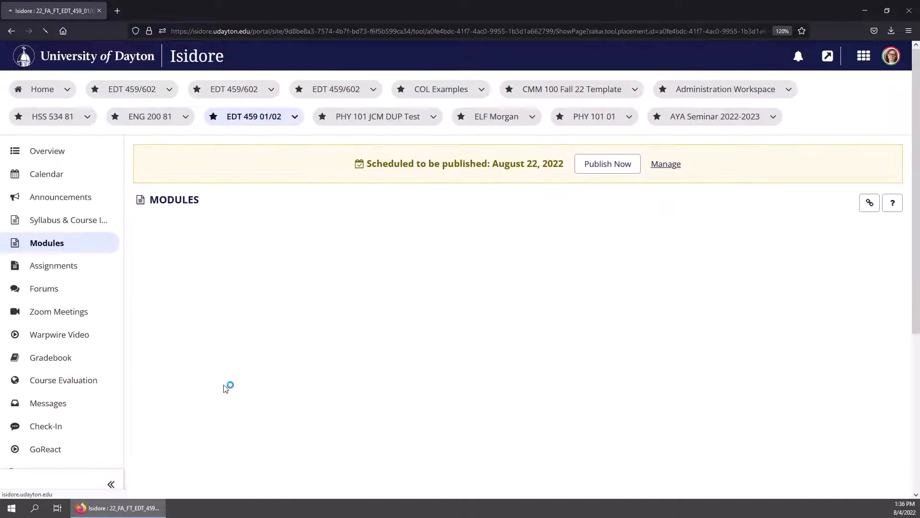
# Expand the new Task 5 section to check its columns, and collapse it again.
pyautogui.scroll(-5, 226, 388)
pyautogui.scroll(-7, 223, 385)
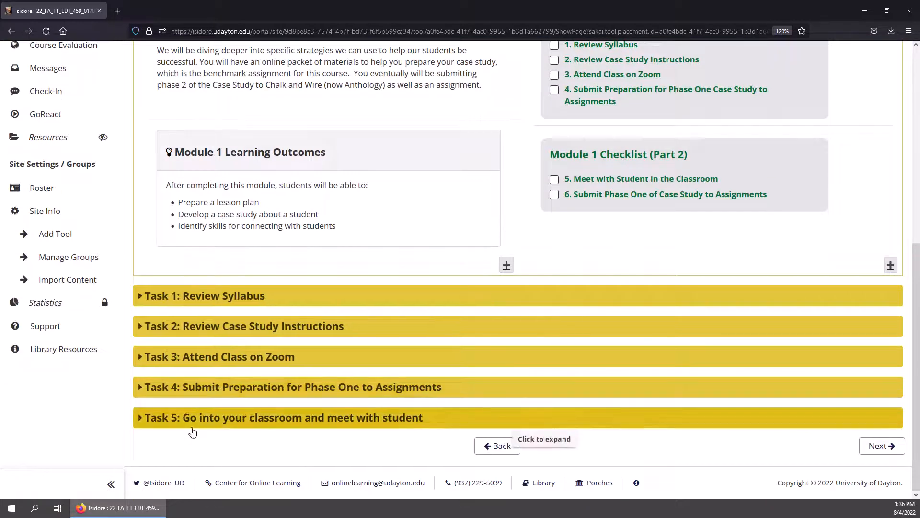
pyautogui.click(192, 426)
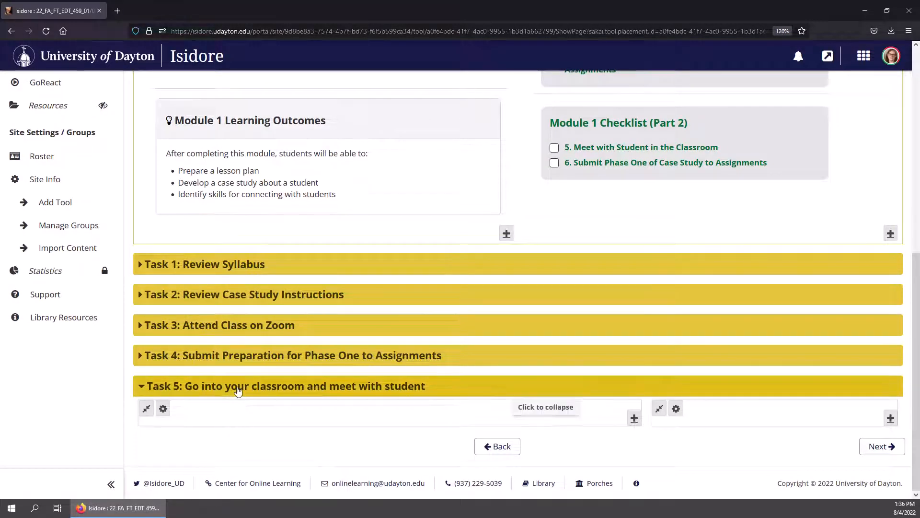
pyautogui.click(238, 391)
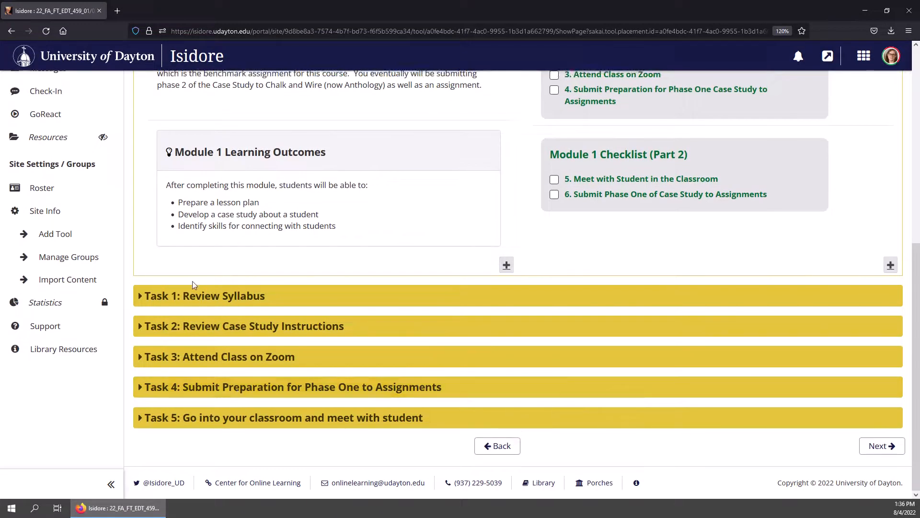
# Leave Module 1 and open the Module 2 page.
pyautogui.moveTo(309, 229)
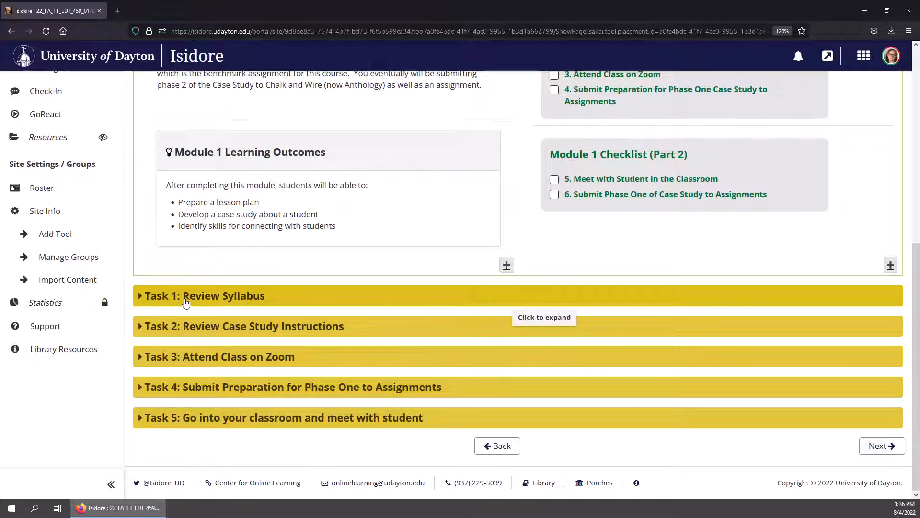
pyautogui.scroll(7, 187, 293)
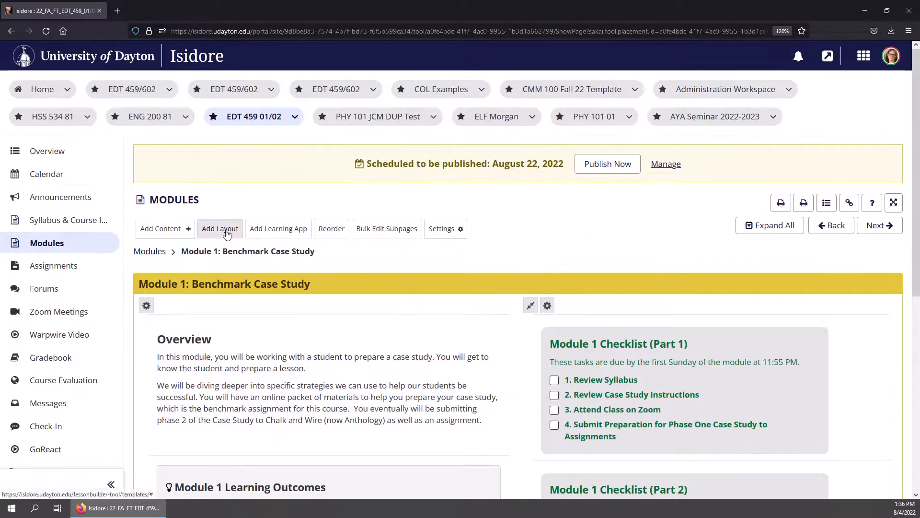
pyautogui.click(154, 253)
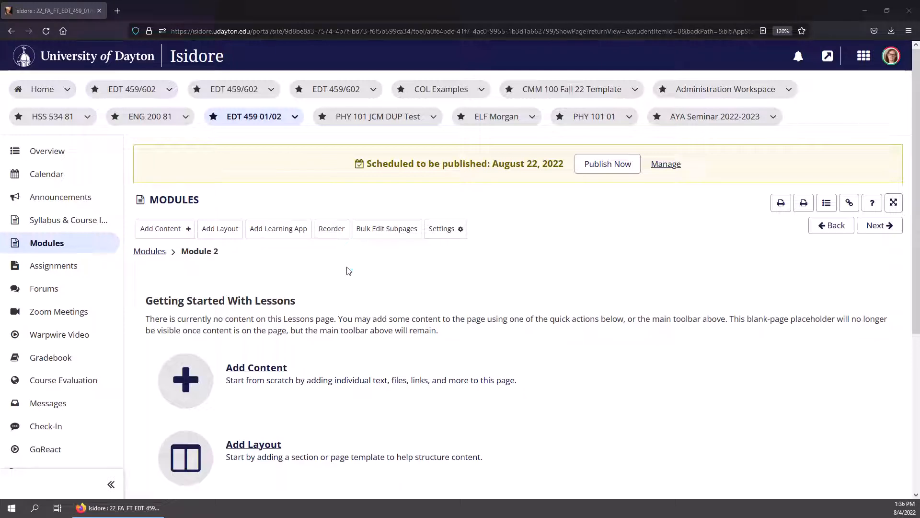
pyautogui.scroll(-5, 348, 271)
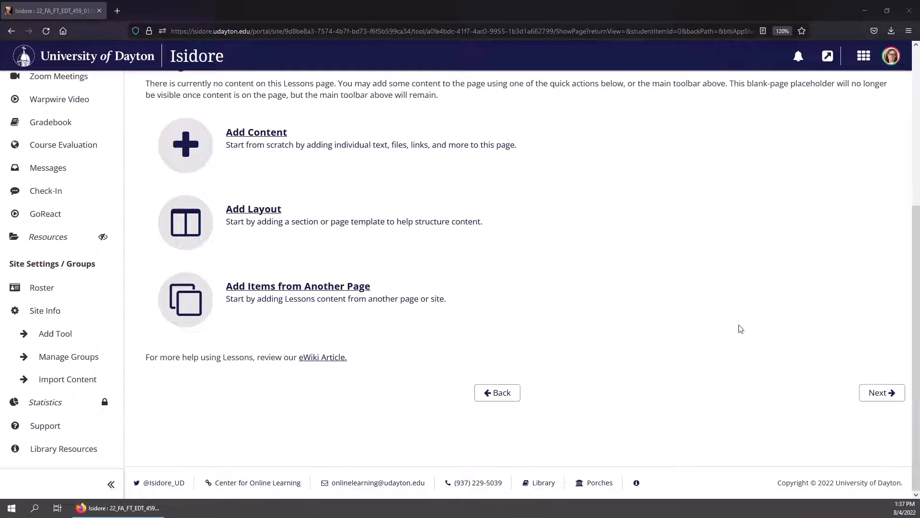
pyautogui.click(268, 209)
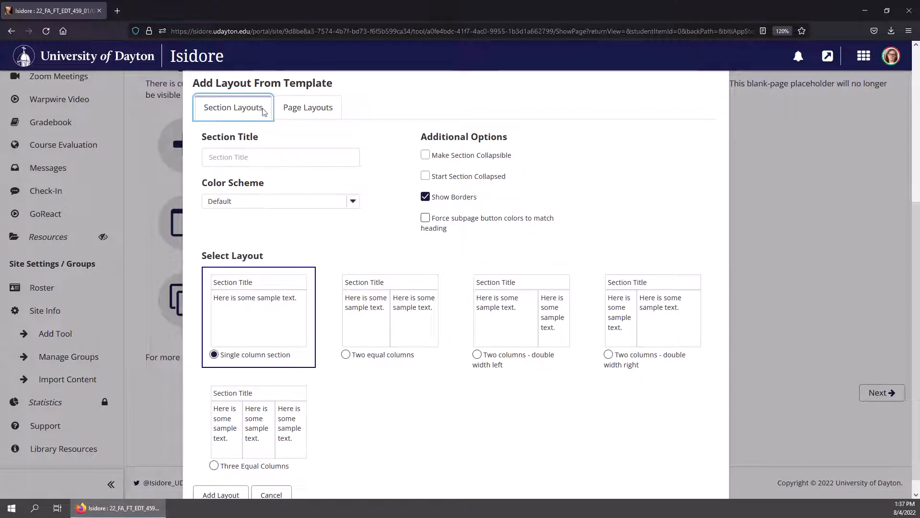
pyautogui.click(291, 108)
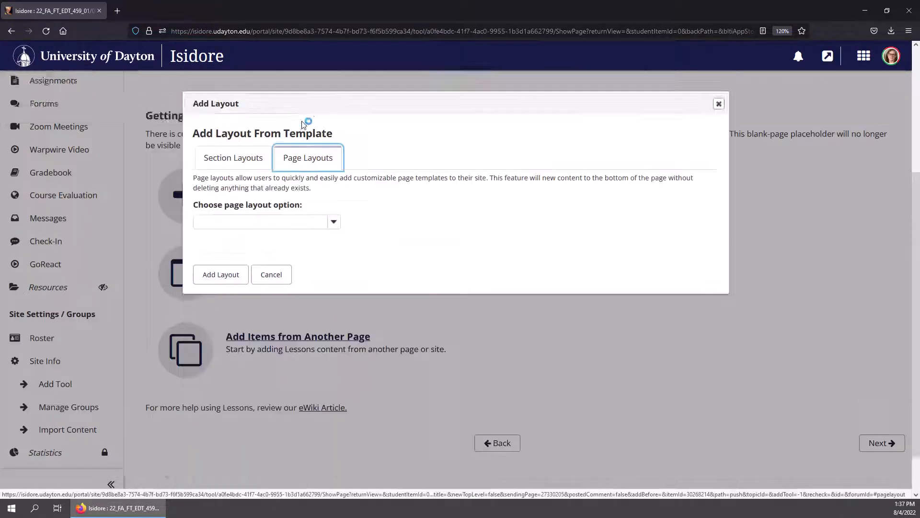
pyautogui.scroll(5, 732, 292)
pyautogui.click(719, 289)
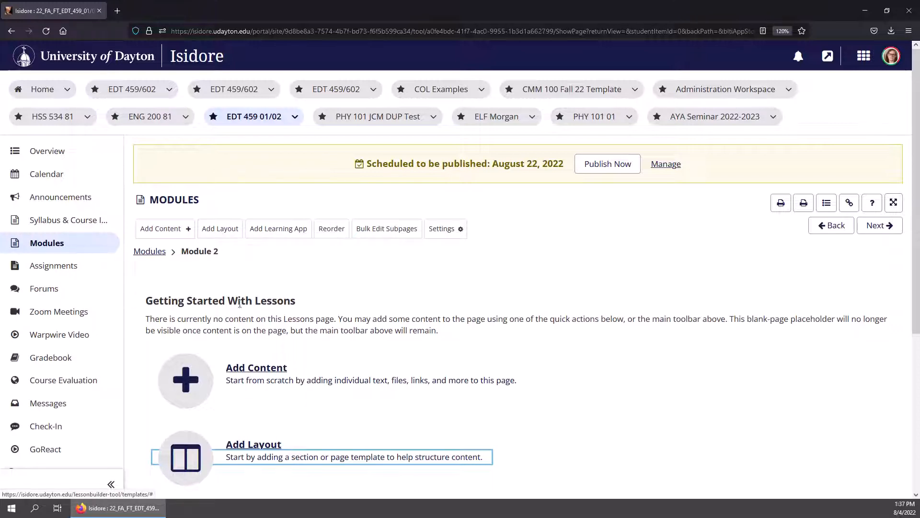
# Start adding a page layout to Module 2, choosing the "Interior Layout with Task Sections" option.
pyautogui.scroll(-2, 253, 357)
pyautogui.click(272, 383)
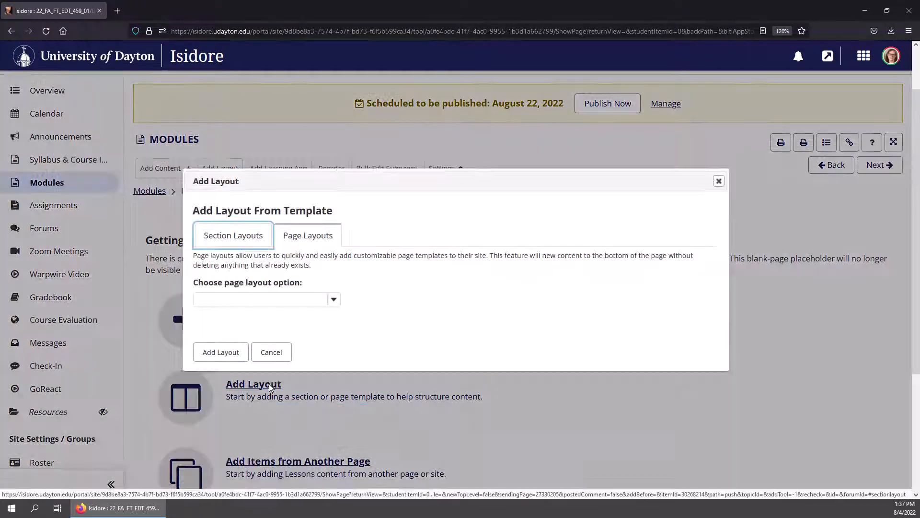
pyautogui.click(263, 236)
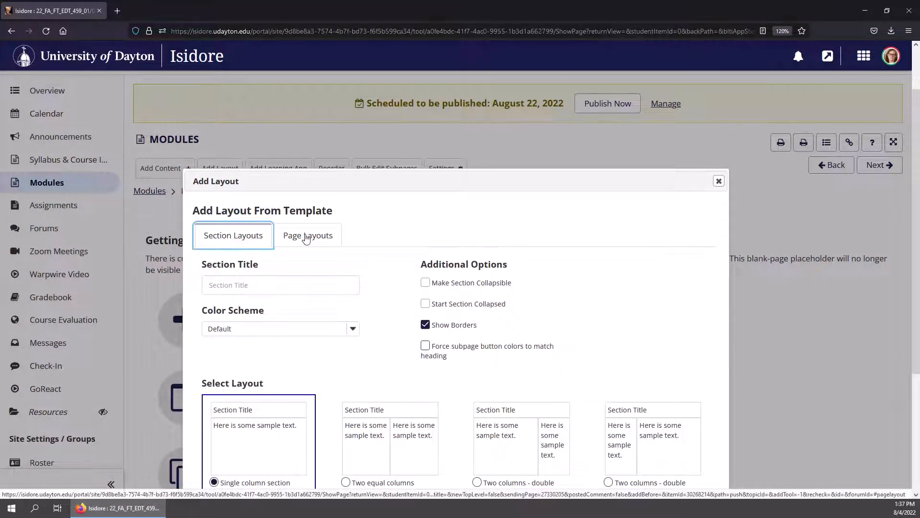
pyautogui.click(307, 236)
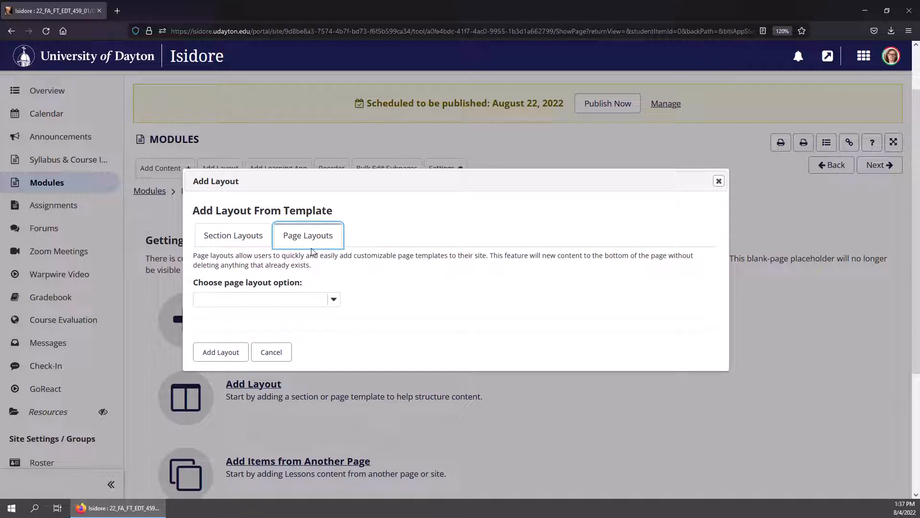
pyautogui.click(299, 300)
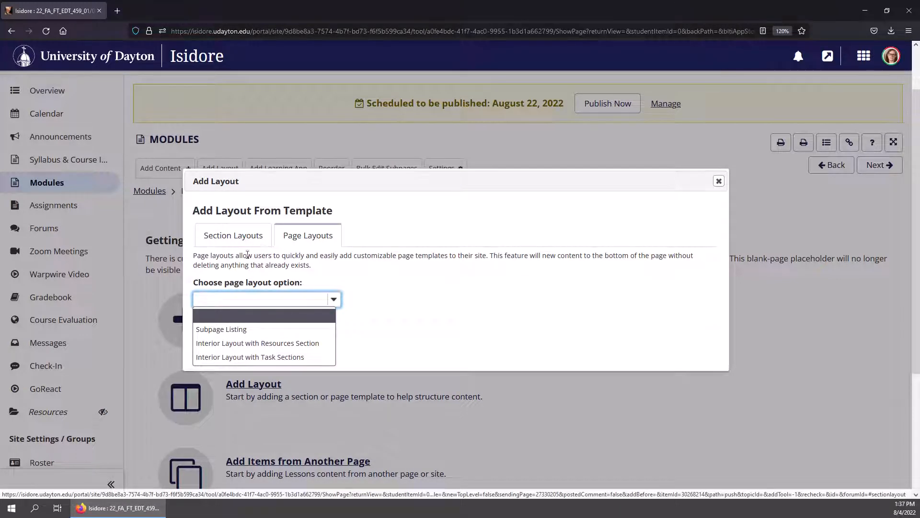
pyautogui.click(267, 358)
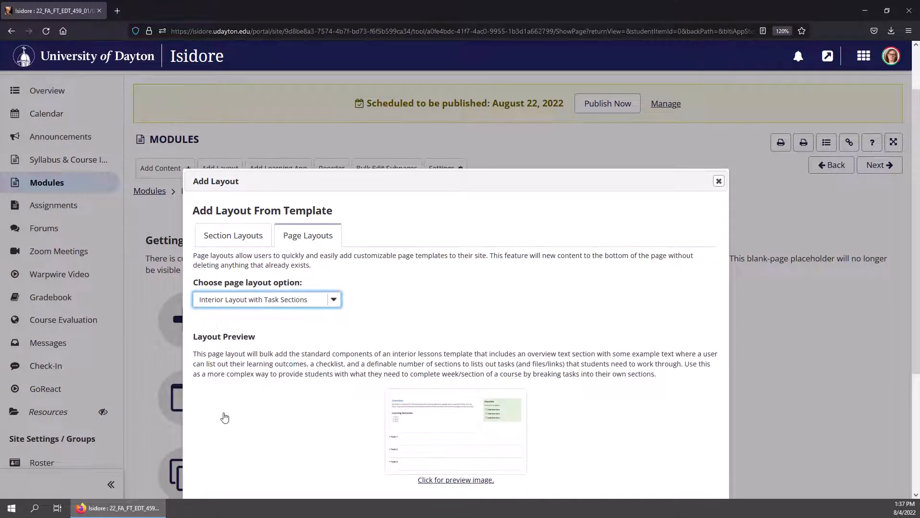
# Read the layout's description and options, and open its full-size preview image.
pyautogui.scroll(-3, 259, 383)
pyautogui.scroll(2, 248, 413)
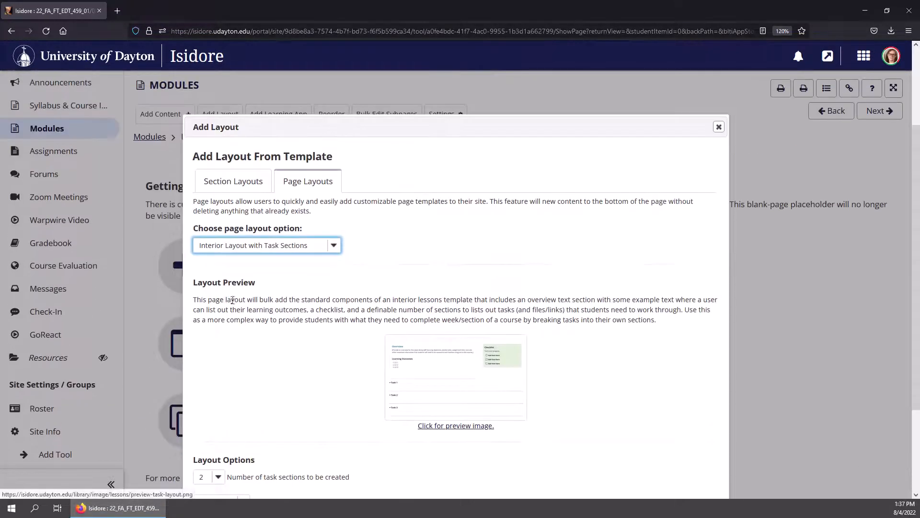
pyautogui.moveTo(197, 282); pyautogui.dragTo(594, 321)
pyautogui.click(595, 321)
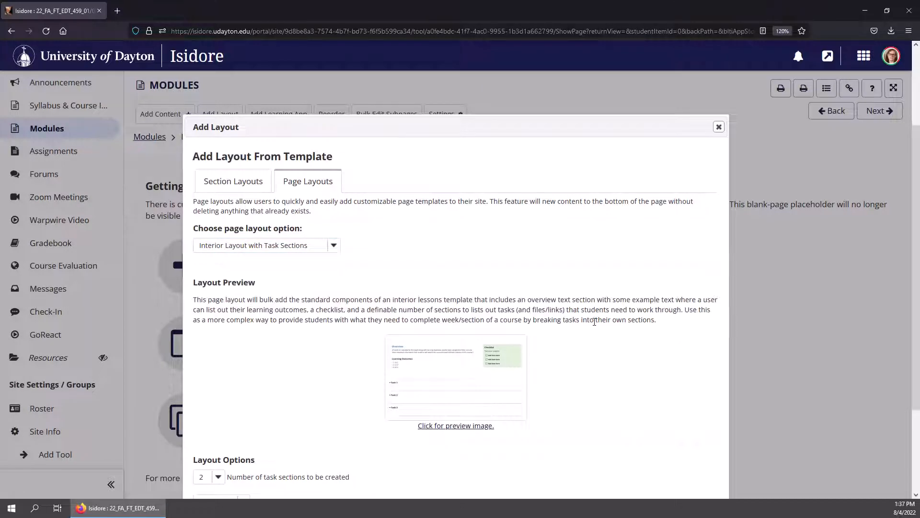
pyautogui.click(476, 426)
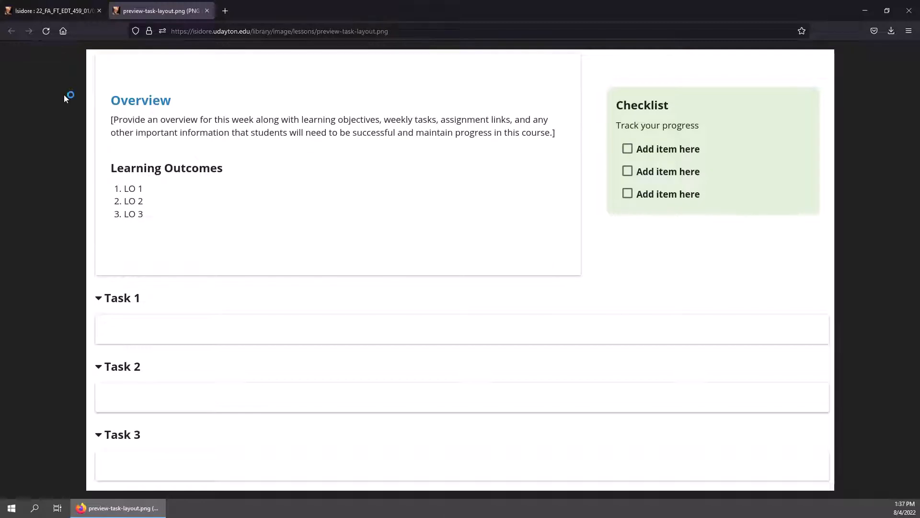
# Return from the preview image to the layout options and set the number of task sections to 7.
pyautogui.click(53, 11)
pyautogui.click(126, 5)
pyautogui.click(58, 11)
pyautogui.scroll(-3, 392, 369)
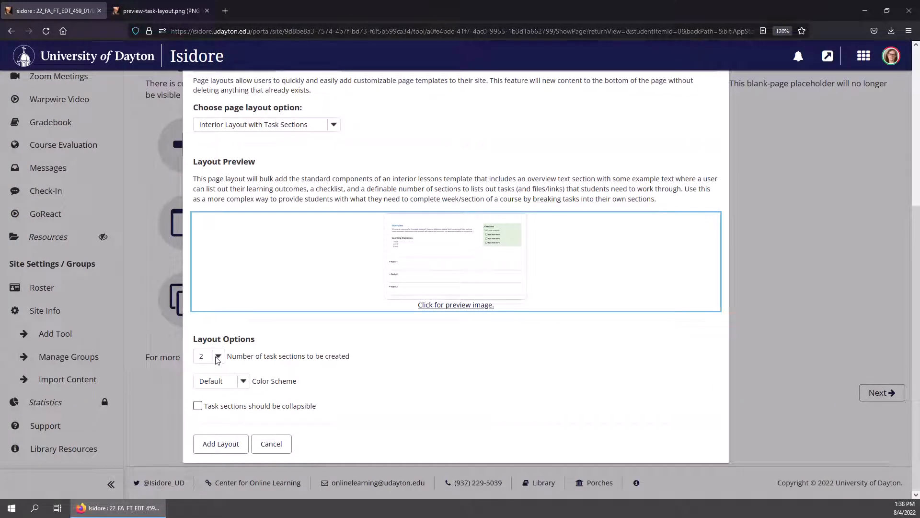
pyautogui.moveTo(192, 339); pyautogui.dragTo(278, 344)
pyautogui.click(279, 356)
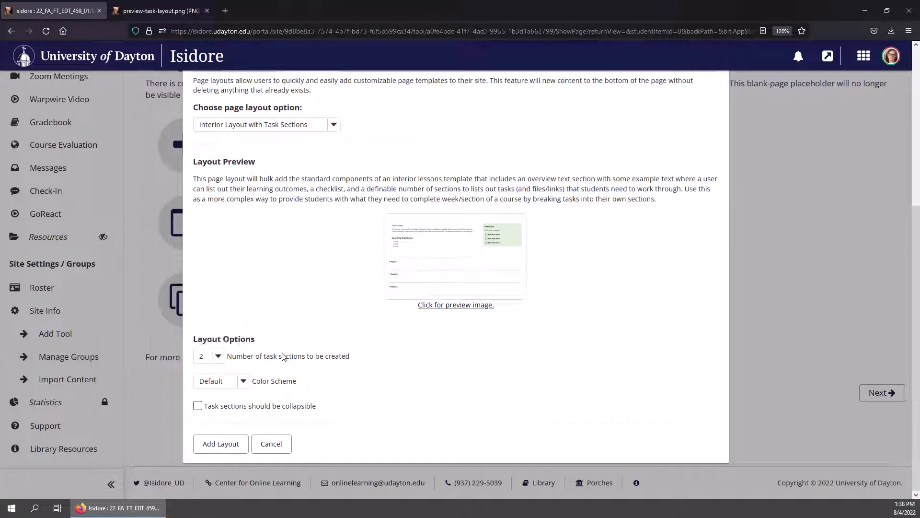
pyautogui.click(219, 360)
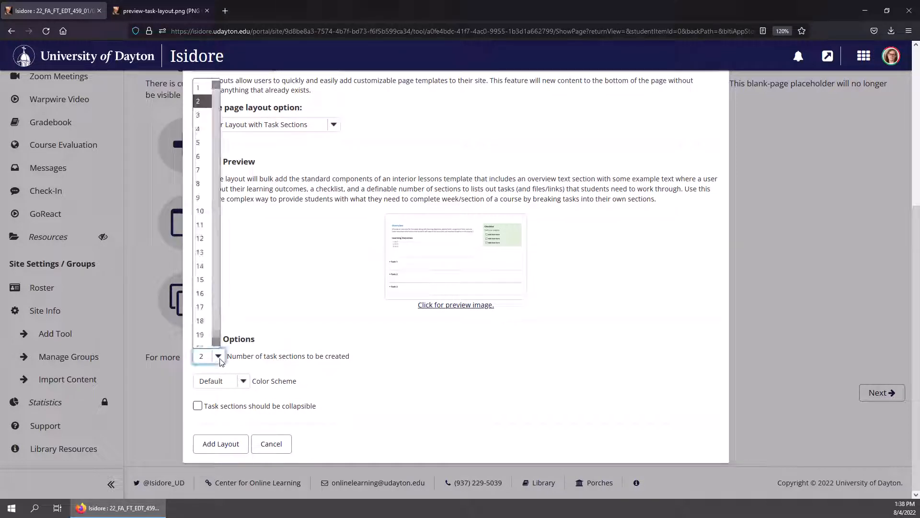
pyautogui.click(206, 170)
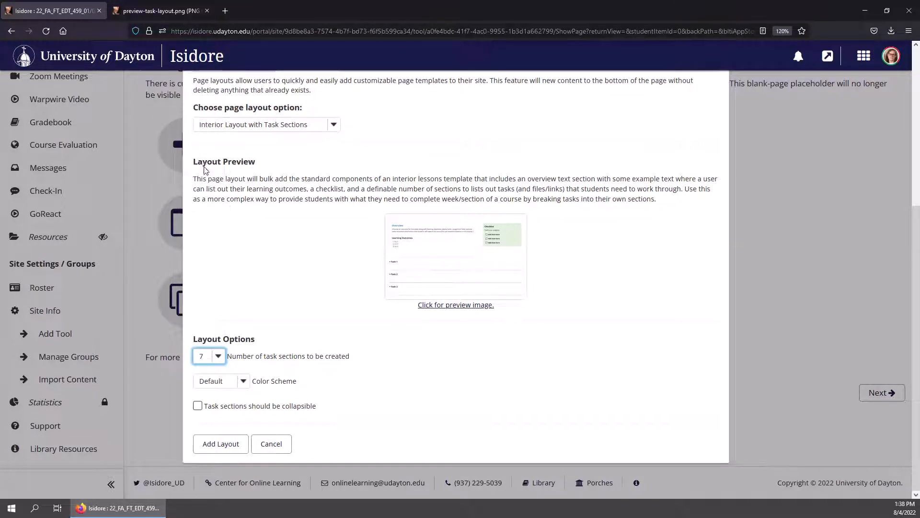
# Choose the Gold color scheme, make the task sections collapsible and initially closed, and add the layout to Module 2.
pyautogui.click(229, 382)
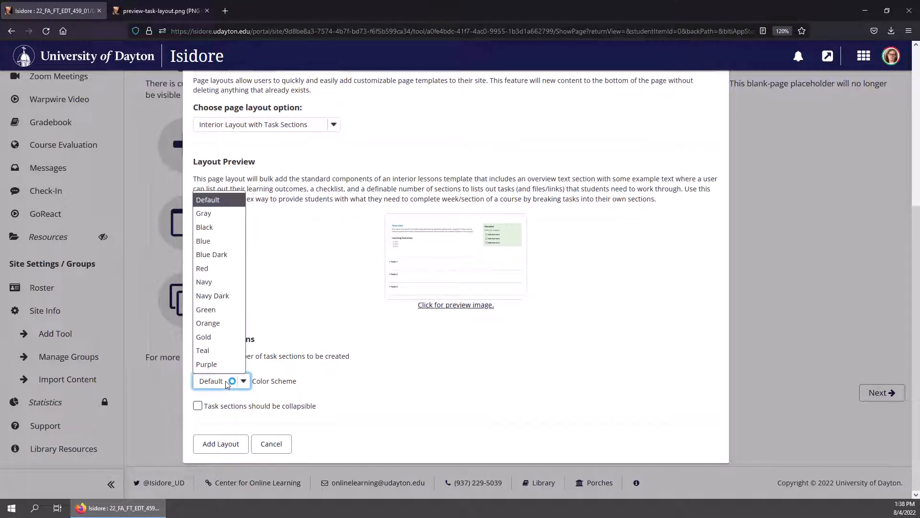
pyautogui.click(227, 337)
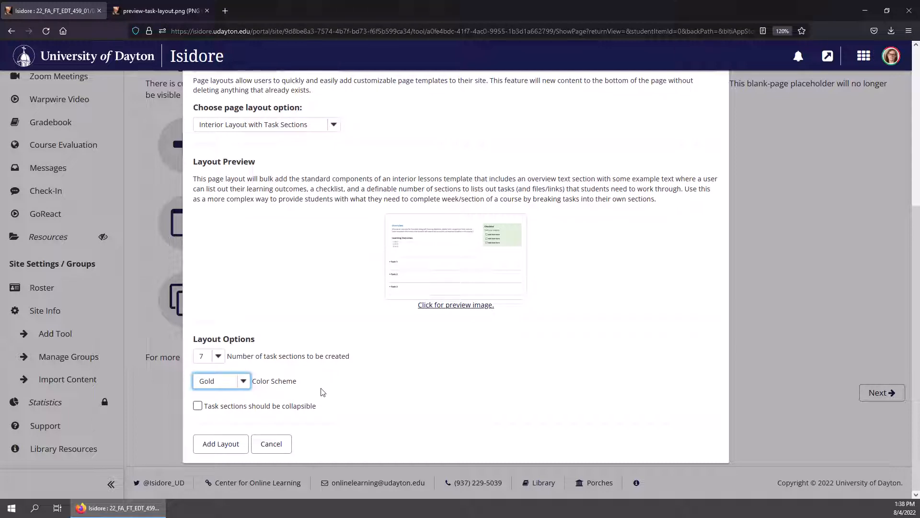
pyautogui.click(198, 406)
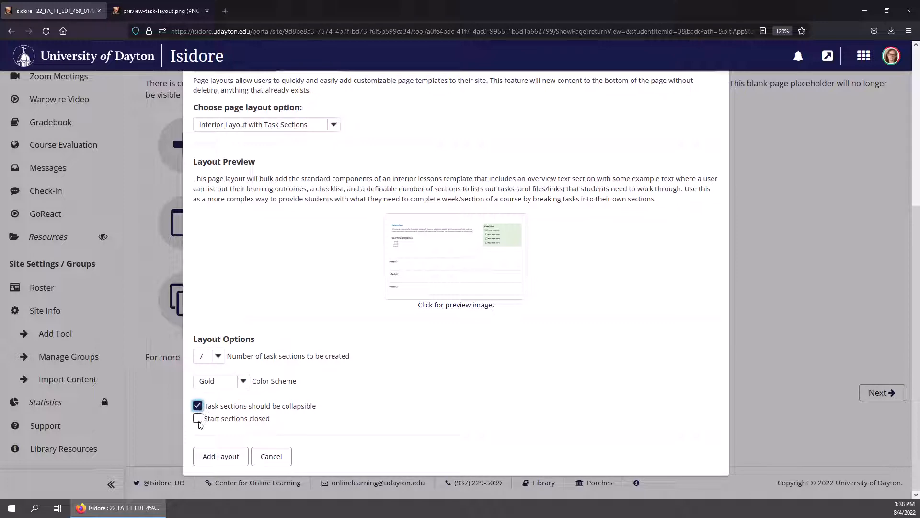
pyautogui.click(197, 418)
pyautogui.click(220, 456)
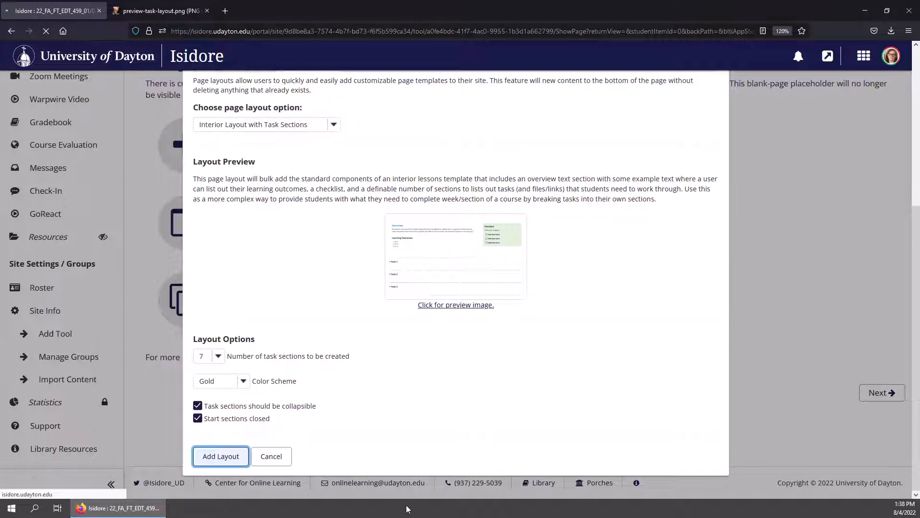
# Review the layout added to Module 2 and expand its Task 1 section.
pyautogui.scroll(-3, 421, 379)
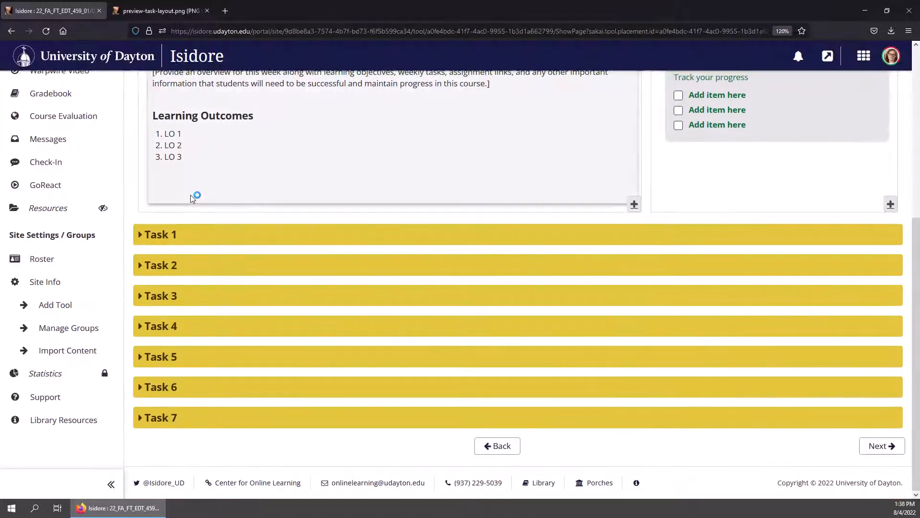
pyautogui.click(194, 242)
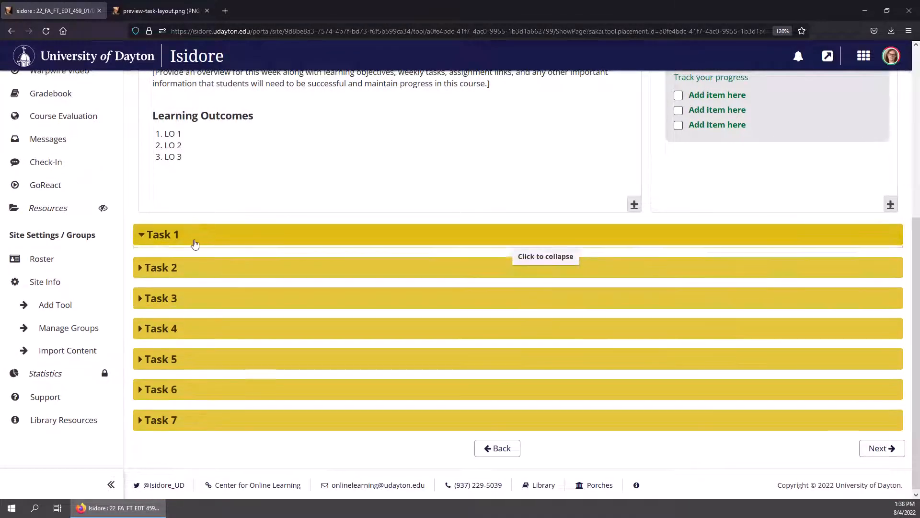
pyautogui.scroll(5, 235, 283)
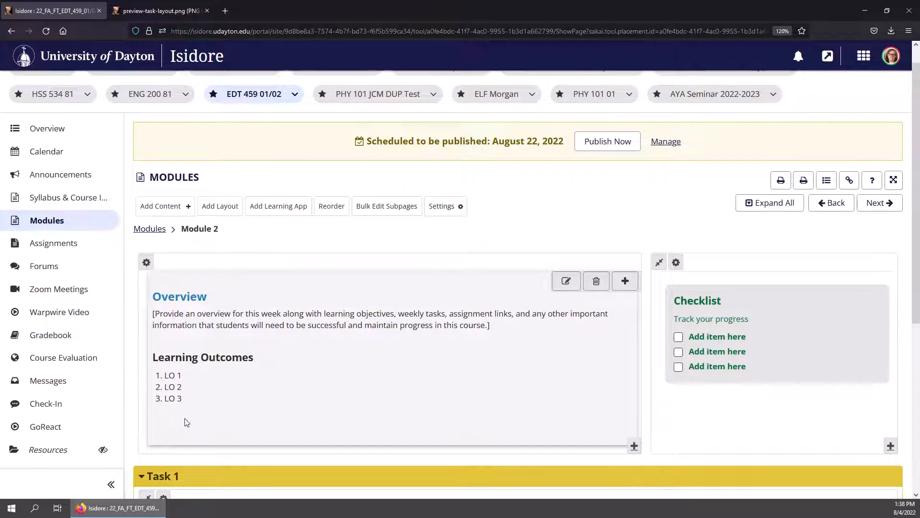
# Start another page layout with the "Subpage Listing" option, view its full-size preview image, and return to the form.
pyautogui.click(232, 206)
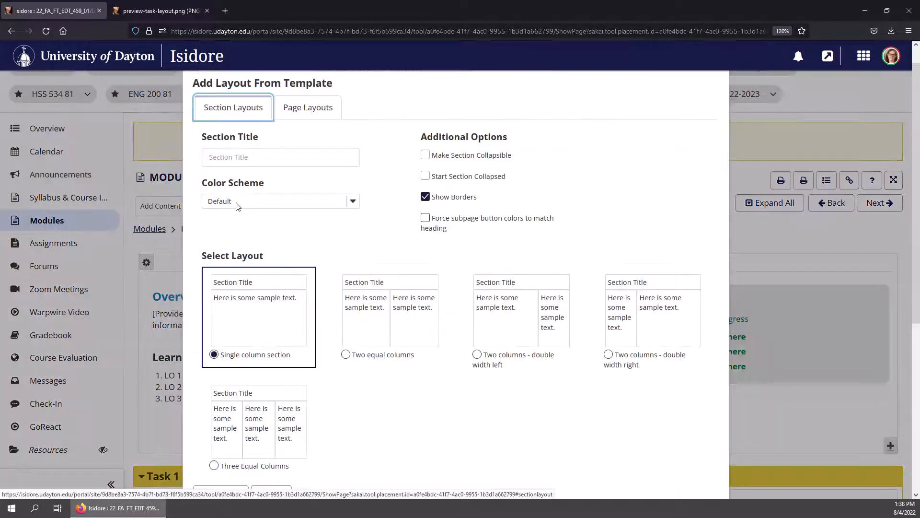
pyautogui.click(322, 120)
pyautogui.click(281, 172)
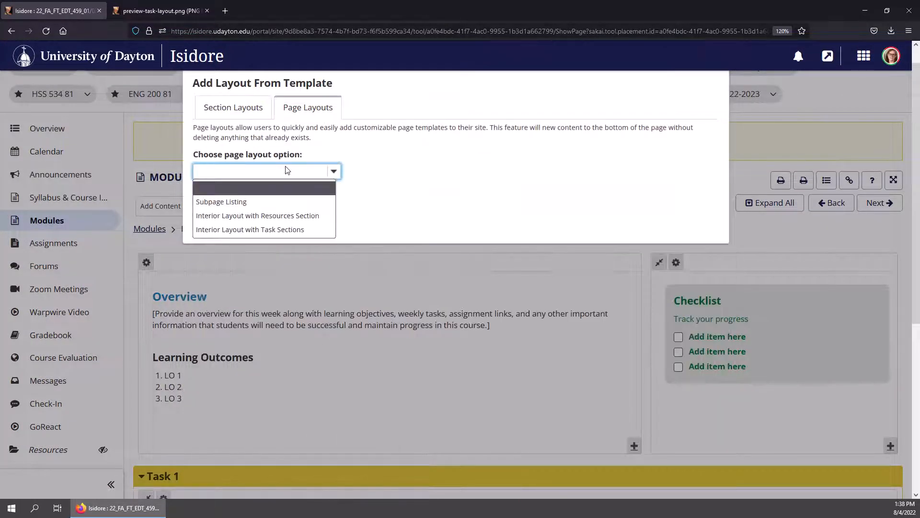
pyautogui.click(267, 202)
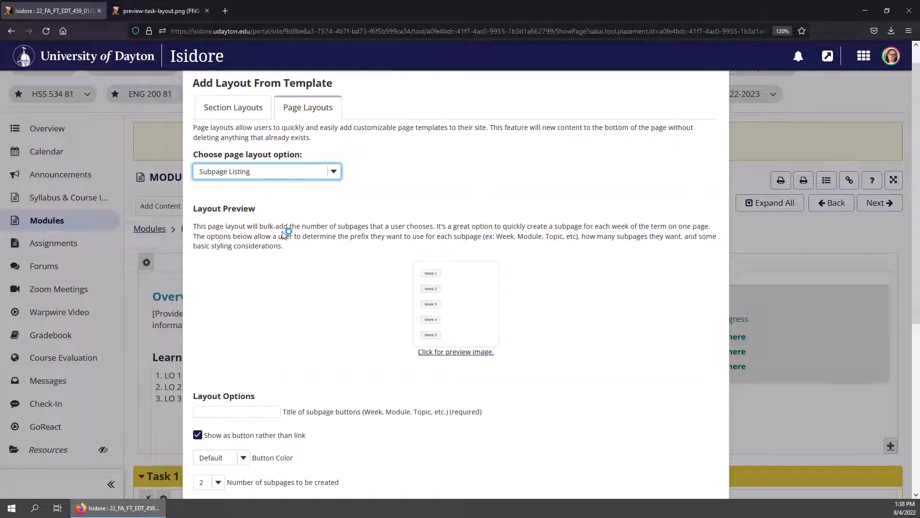
pyautogui.click(431, 355)
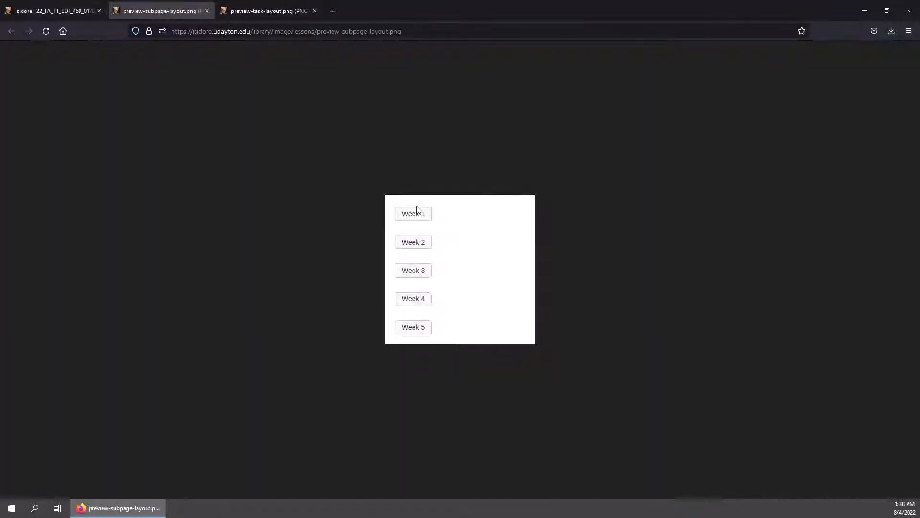
pyautogui.click(22, 5)
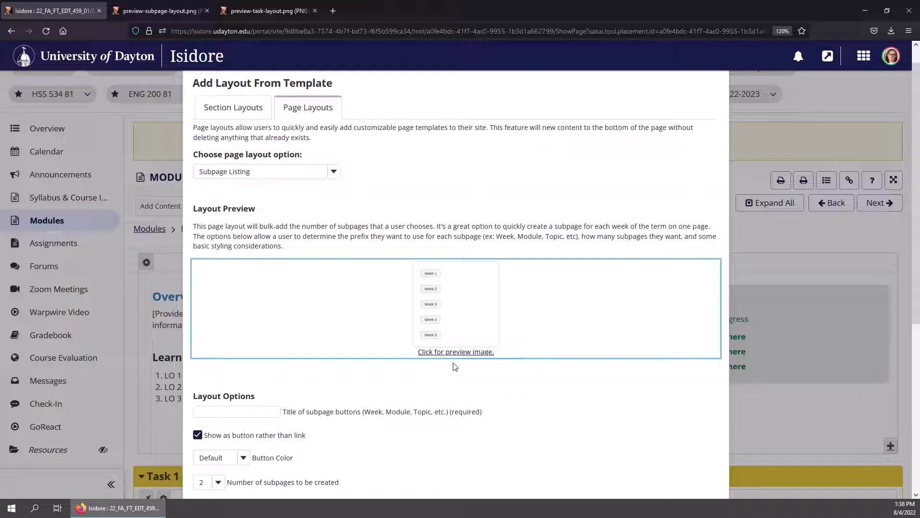
# Title the subpage buttons "Module" and look through the available button colors.
pyautogui.scroll(-4, 456, 365)
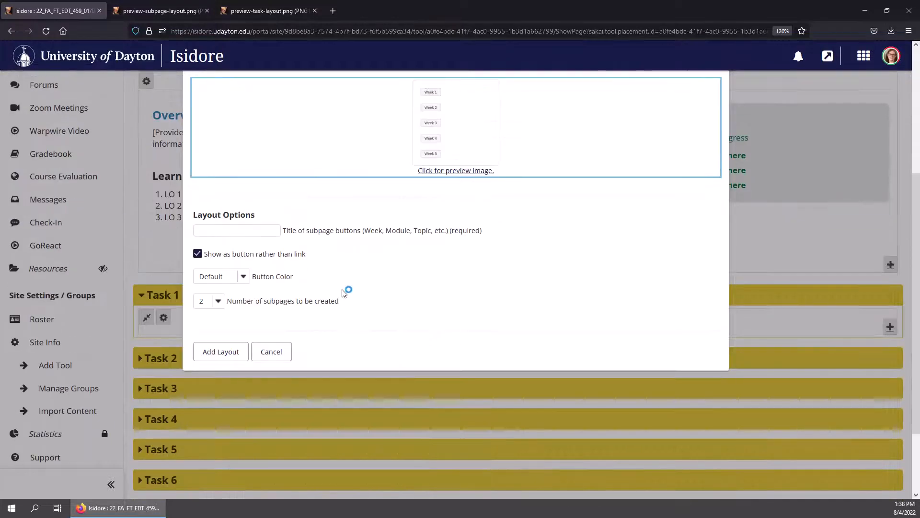
pyautogui.click(230, 278)
pyautogui.click(255, 230)
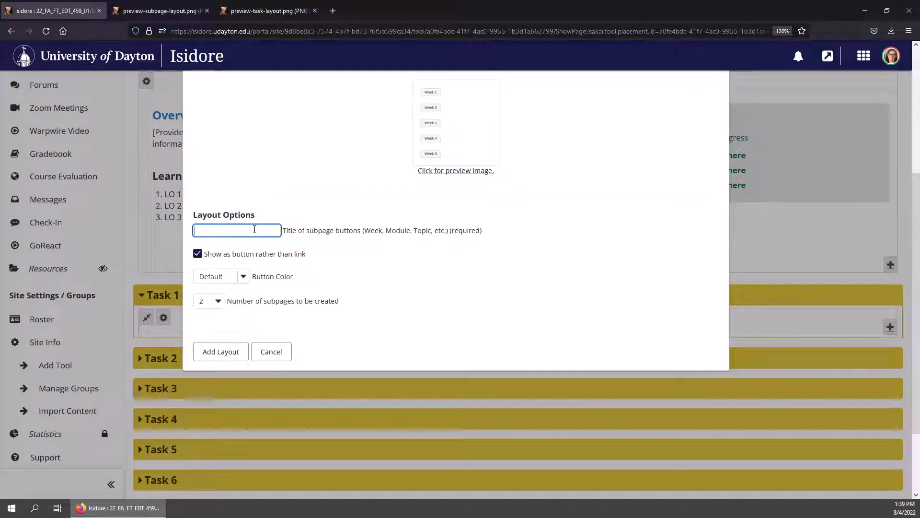
pyautogui.write('Module')
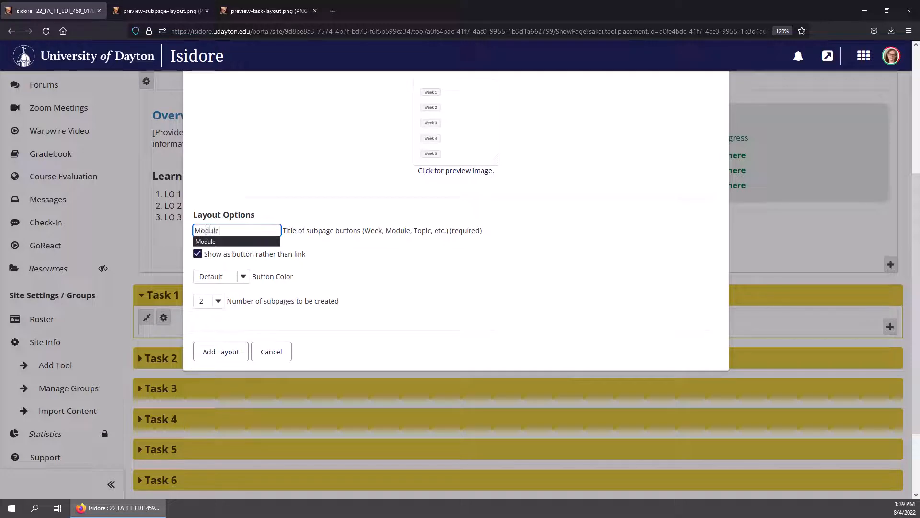
pyautogui.click(437, 293)
pyautogui.click(224, 280)
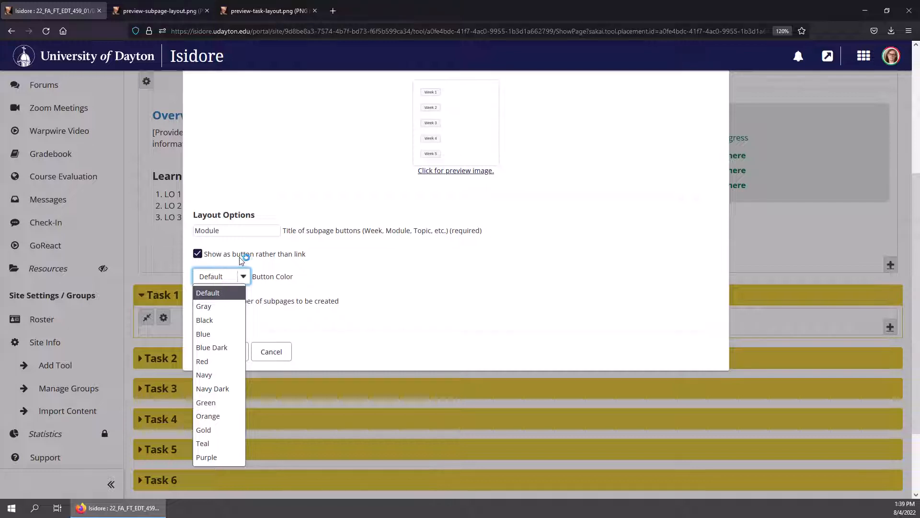
pyautogui.click(304, 300)
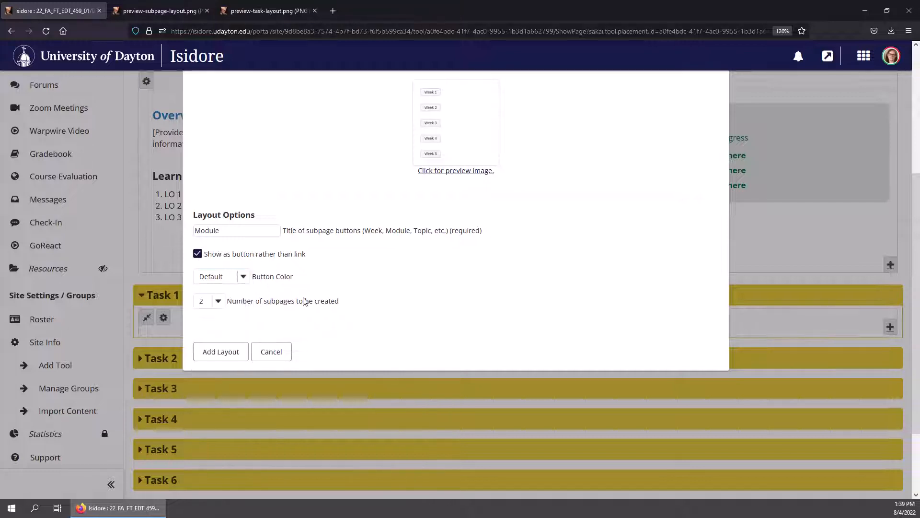
# Set the number of subpages to be created to 6, and change it to 16.
pyautogui.click(223, 306)
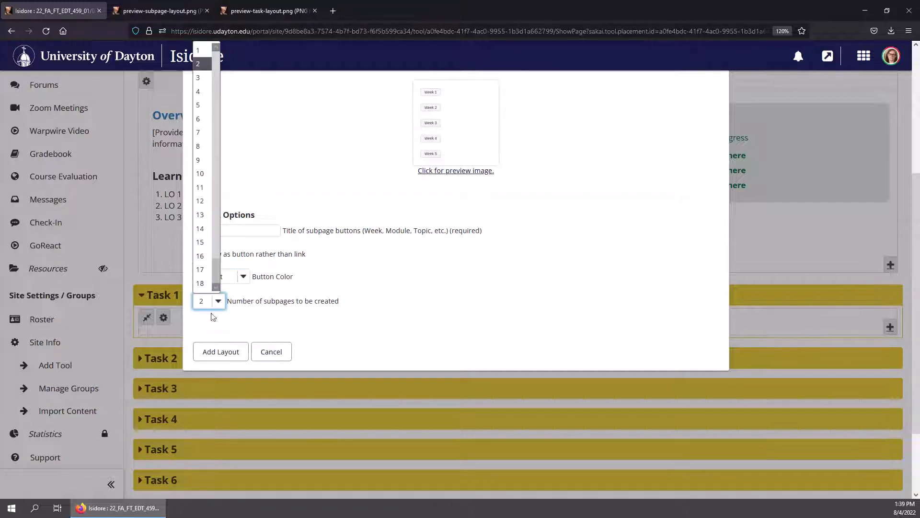
pyautogui.click(201, 115)
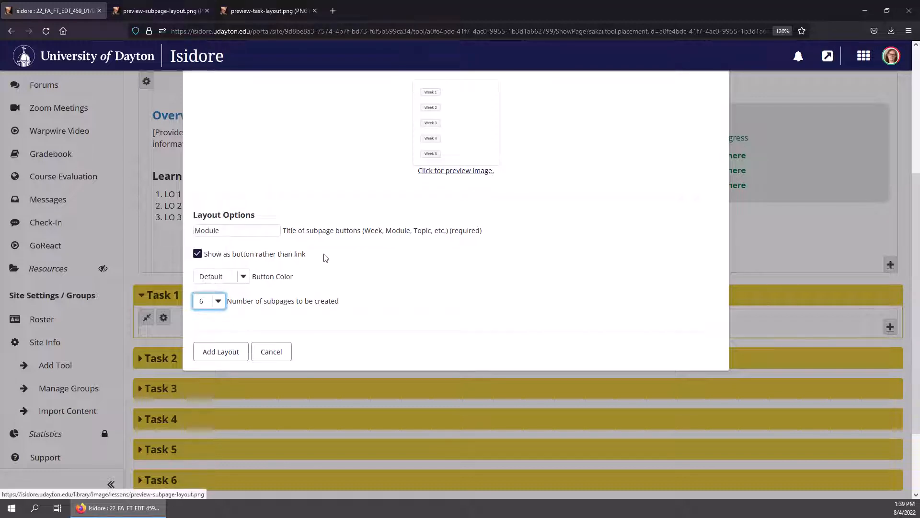
pyautogui.click(219, 302)
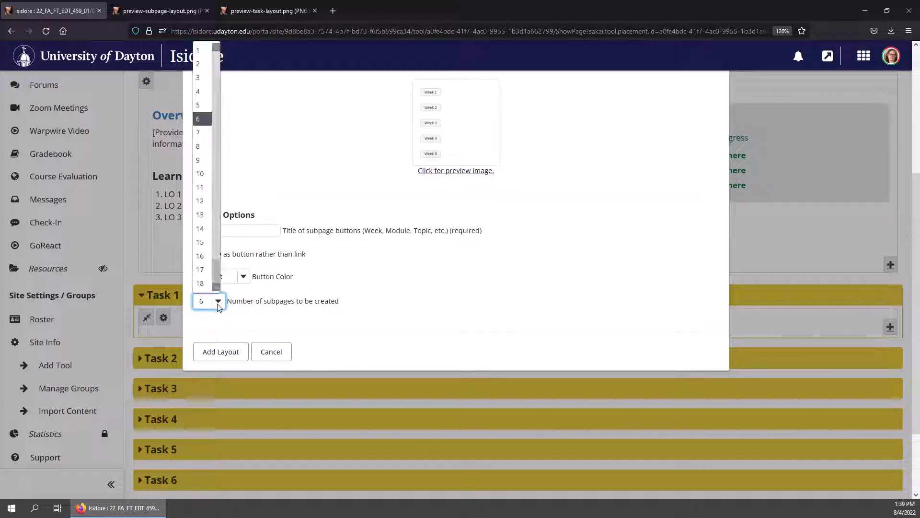
pyautogui.click(206, 255)
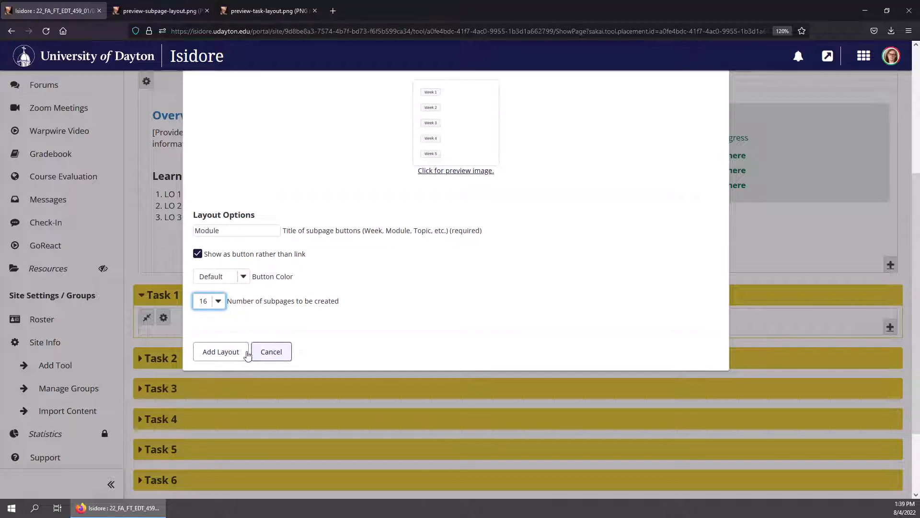
# Switch the page layout option to "Interior Layout with Resources Section".
pyautogui.scroll(2, 240, 357)
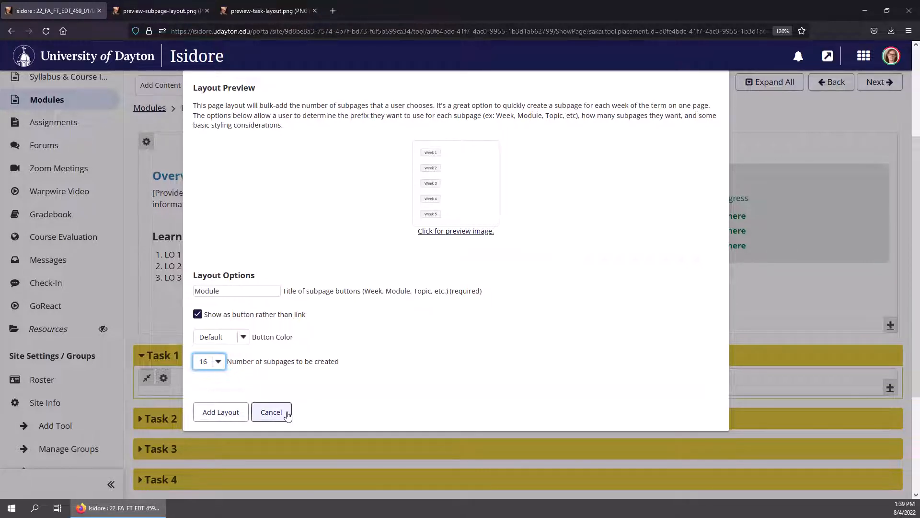
pyautogui.scroll(3, 250, 185)
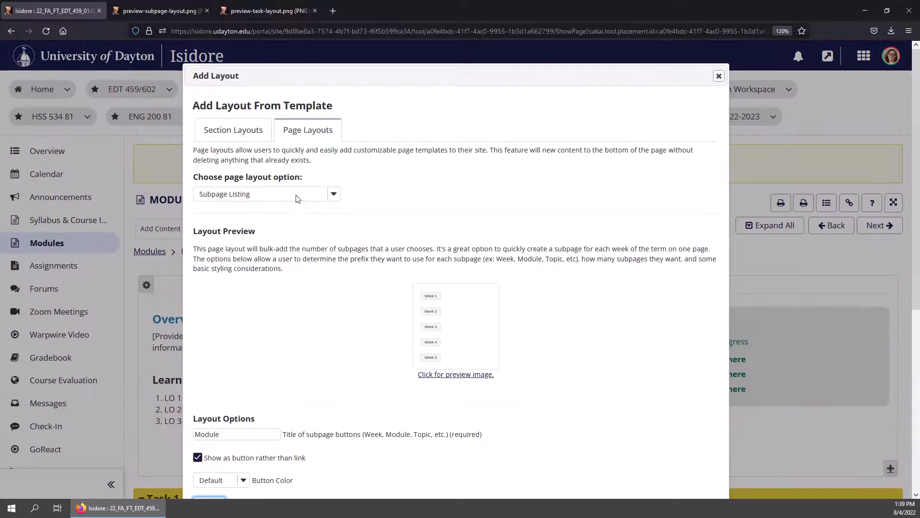
pyautogui.click(296, 195)
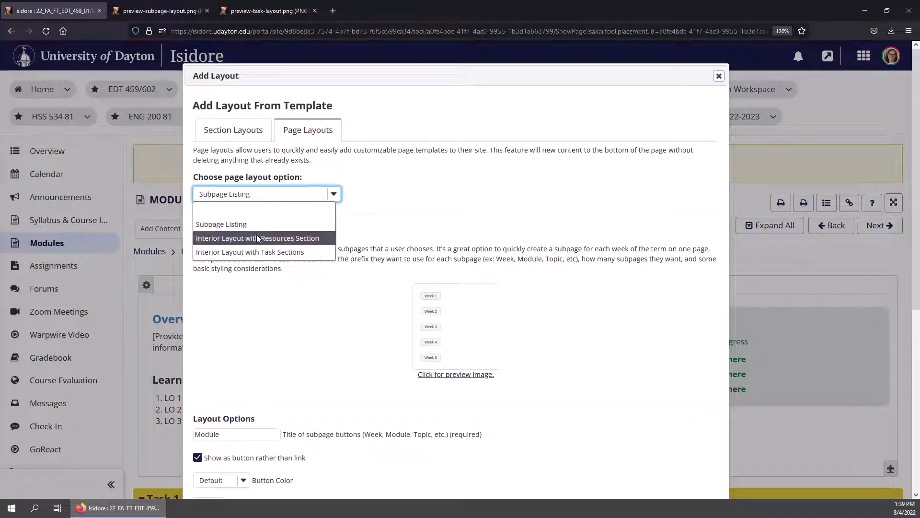
pyautogui.click(300, 238)
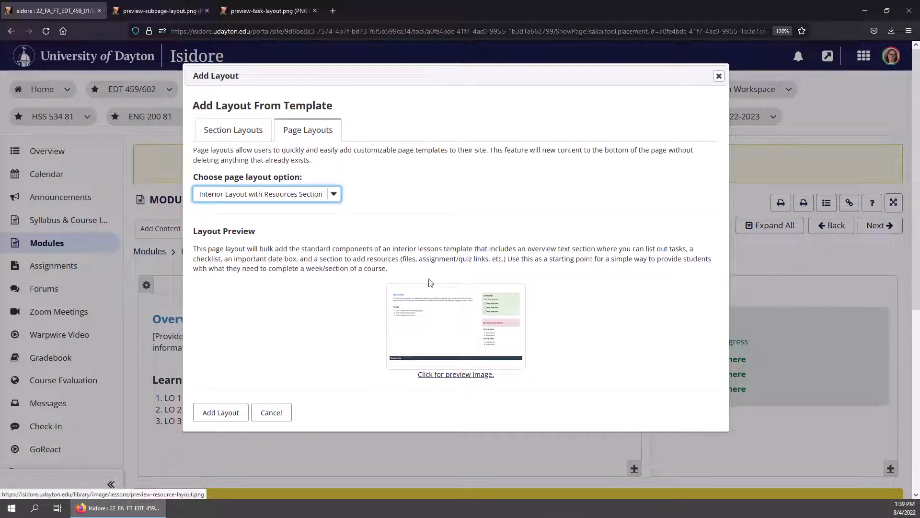
# Read the description of the resources layout and open its full-size preview image.
pyautogui.moveTo(202, 231); pyautogui.dragTo(359, 254)
pyautogui.click(363, 255)
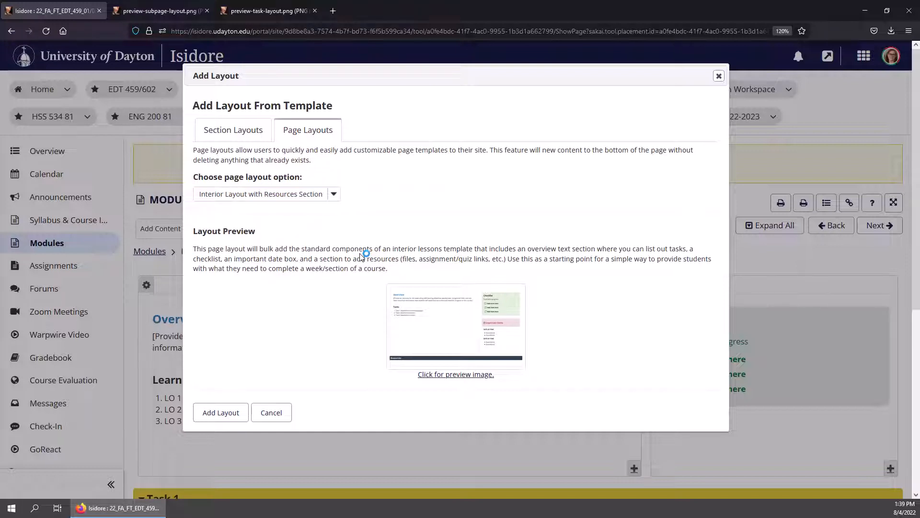
pyautogui.click(456, 374)
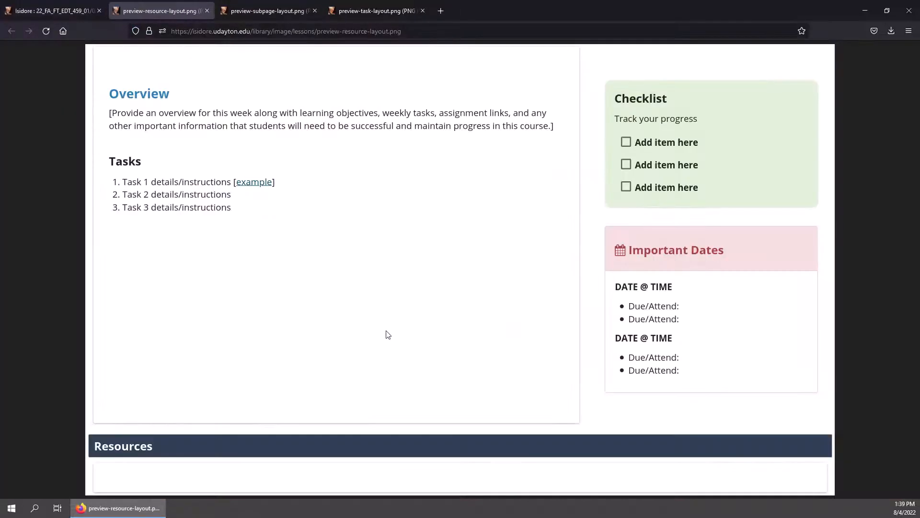